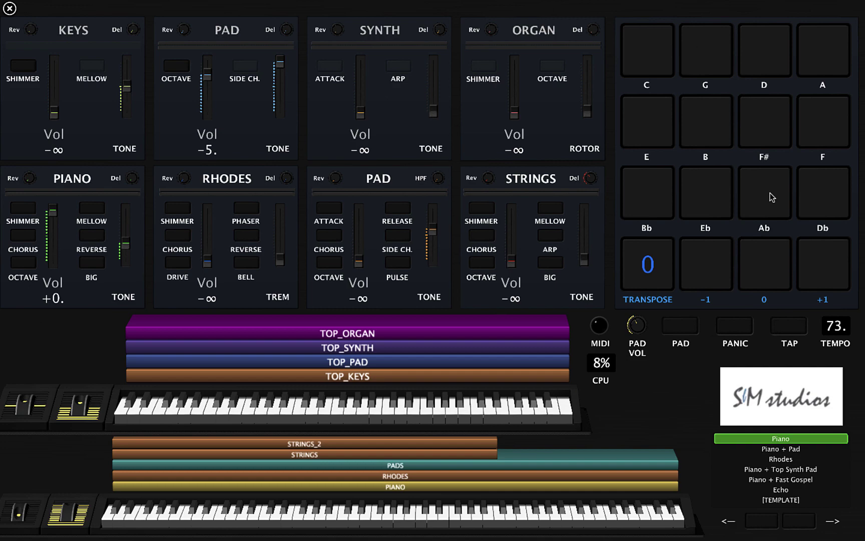
# Step: Switch to Chrome on Patch Archive's 'Drone Script for MainStage with Example Concert' download page
pyautogui.press('super+Tab')
pyautogui.press('super+Tab')
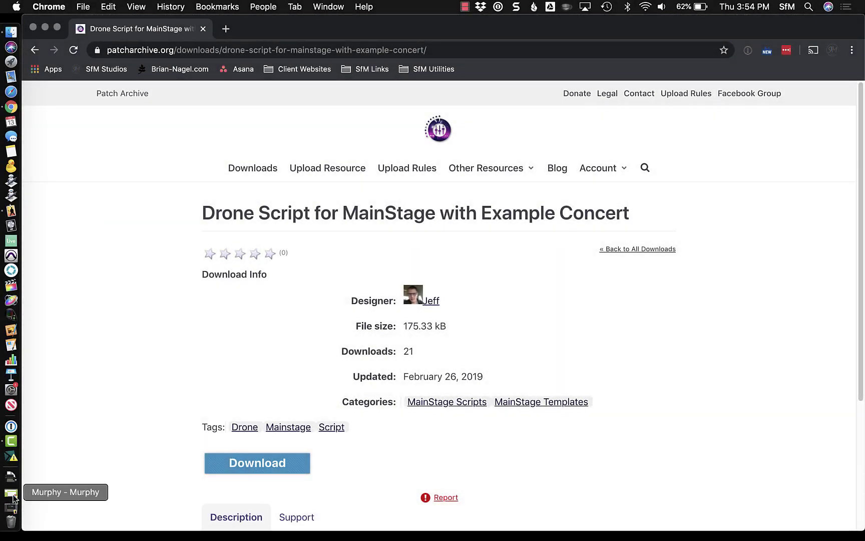
# Step: Open the downloaded Console Drone 2.0 concert from the Dock in MainStage
pyautogui.click(11, 507)
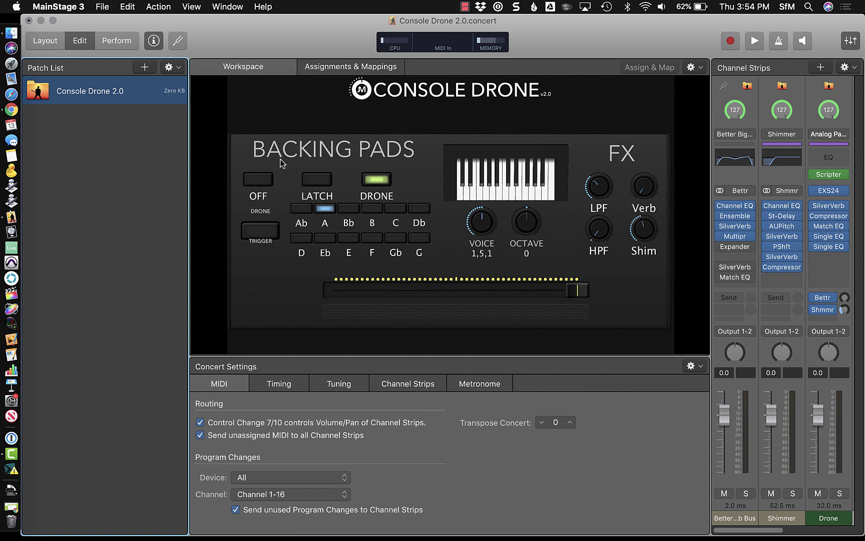
# Step: Open the Drone strip's Scripter plug-in window in the Console Drone 2.0 concert
pyautogui.click(512, 229)
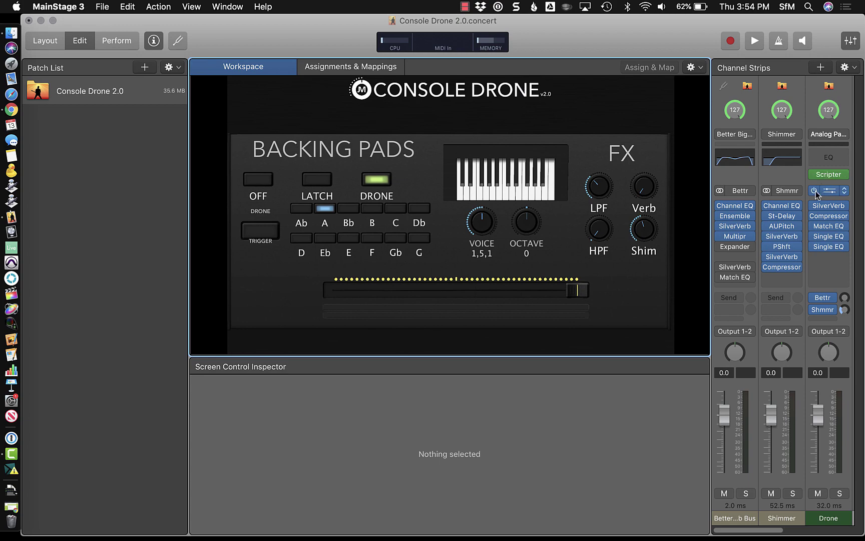
pyautogui.click(829, 176)
pyautogui.click(823, 162)
pyautogui.click(828, 175)
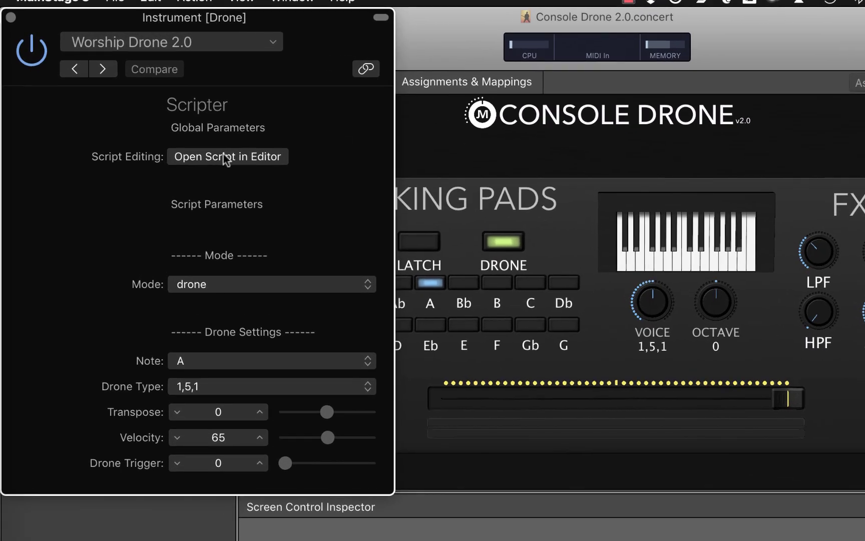
# Step: Look through the drone script's code in the editor, then check the Scripter preset menu
pyautogui.click(235, 157)
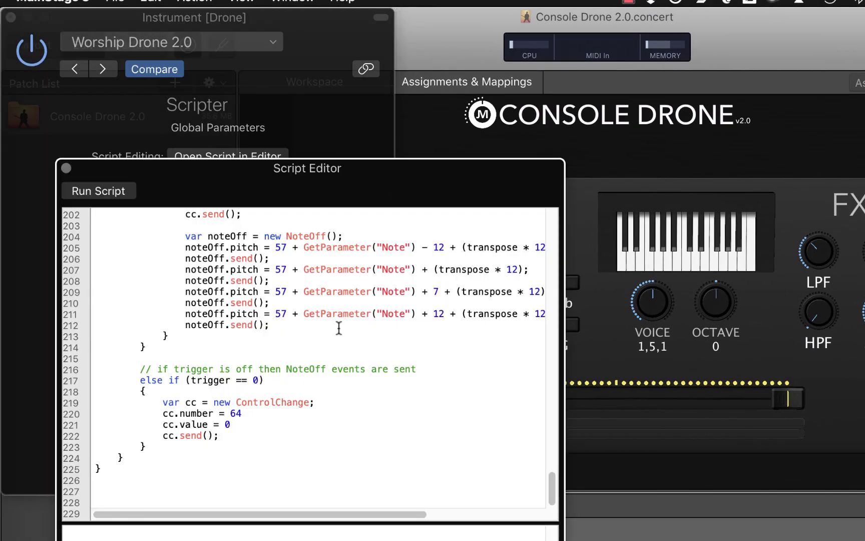
pyautogui.scroll(3, 339, 345)
pyautogui.scroll(20, 339, 345)
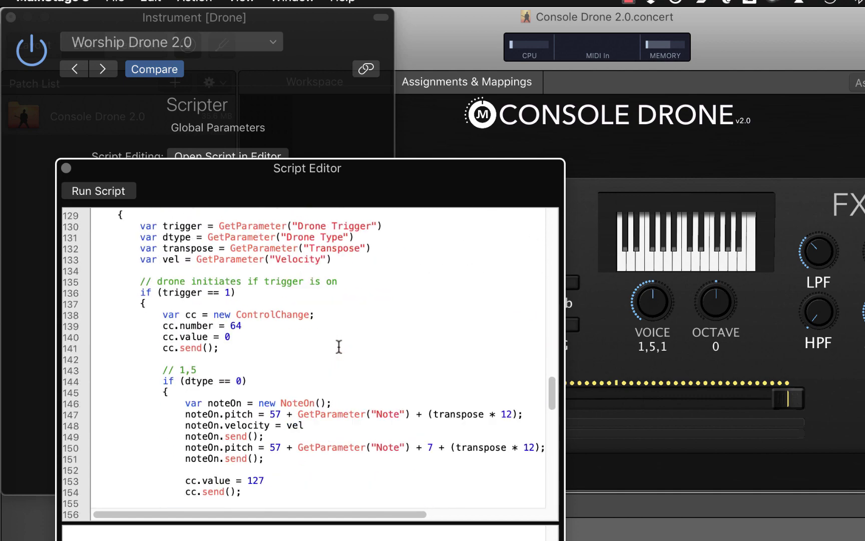
pyautogui.click(67, 168)
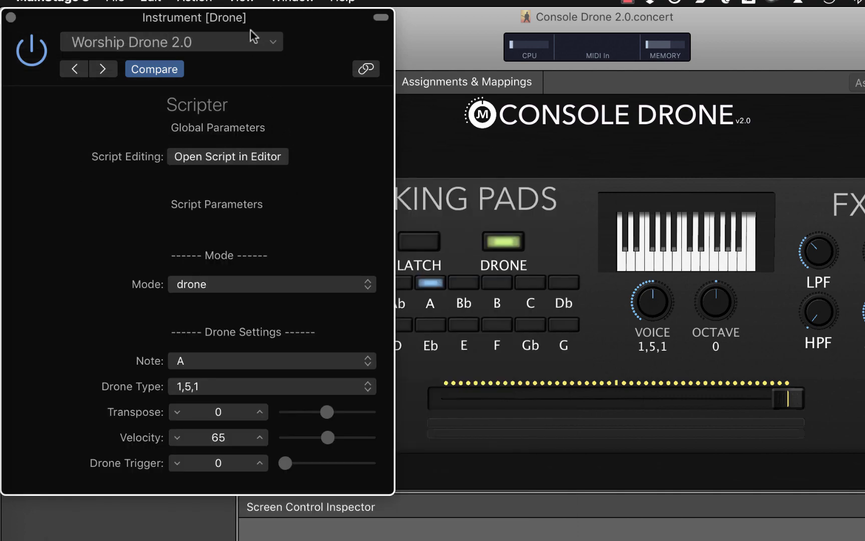
pyautogui.click(273, 43)
pyautogui.click(274, 41)
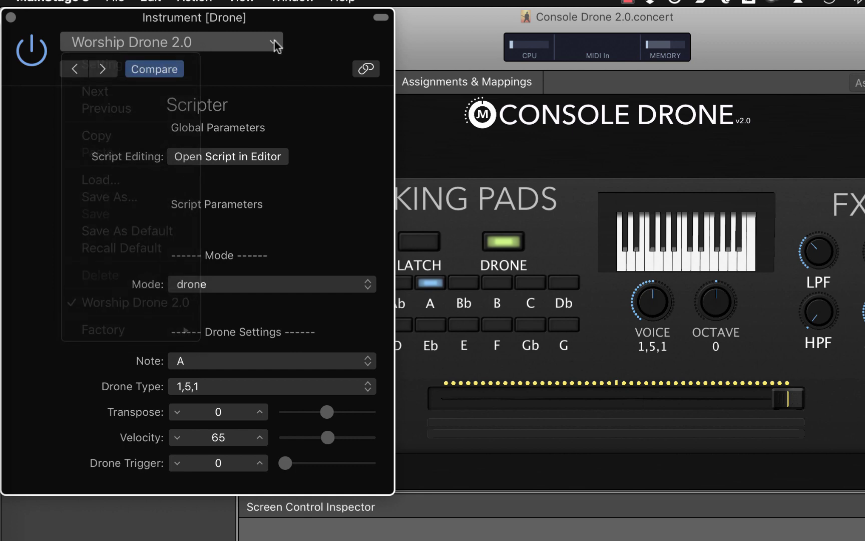
# Step: Check the Worship Drone 2.0 preset's Scripter save folder without saving, close the plug-in, and return to the two-keyboard concert
pyautogui.click(274, 40)
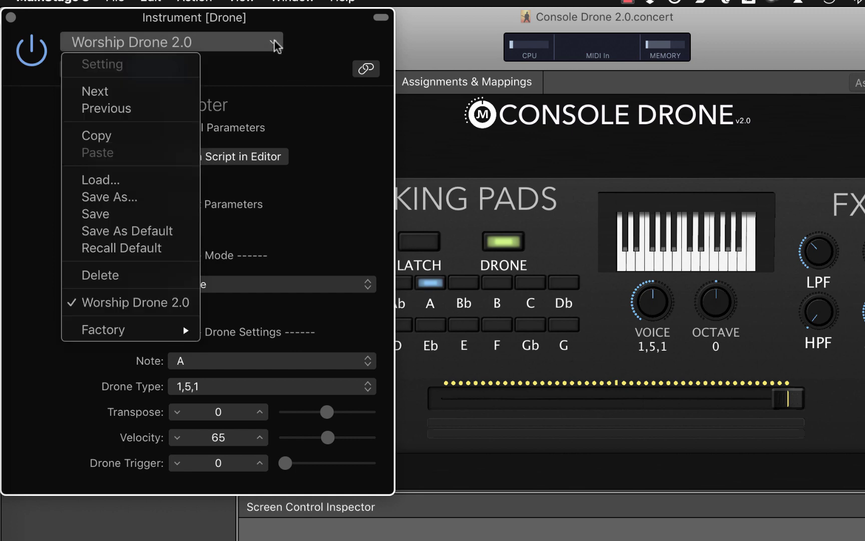
pyautogui.click(149, 190)
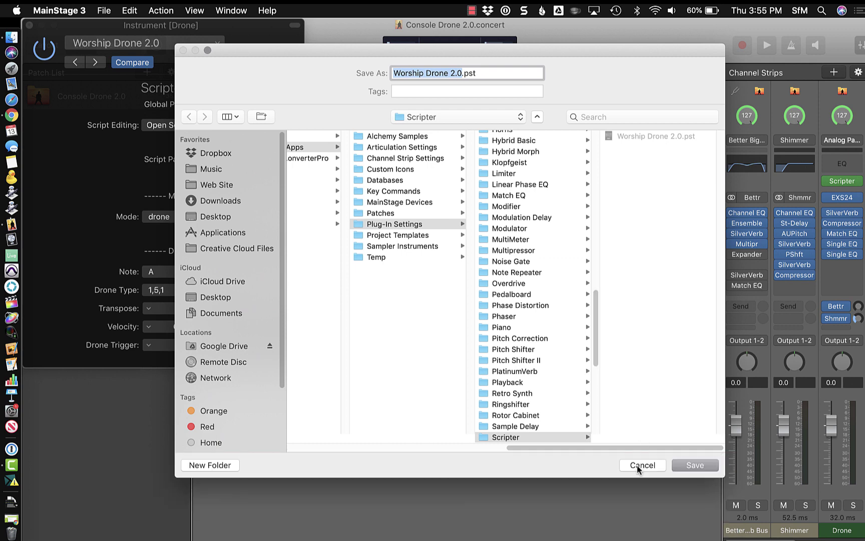
pyautogui.click(643, 465)
pyautogui.click(29, 25)
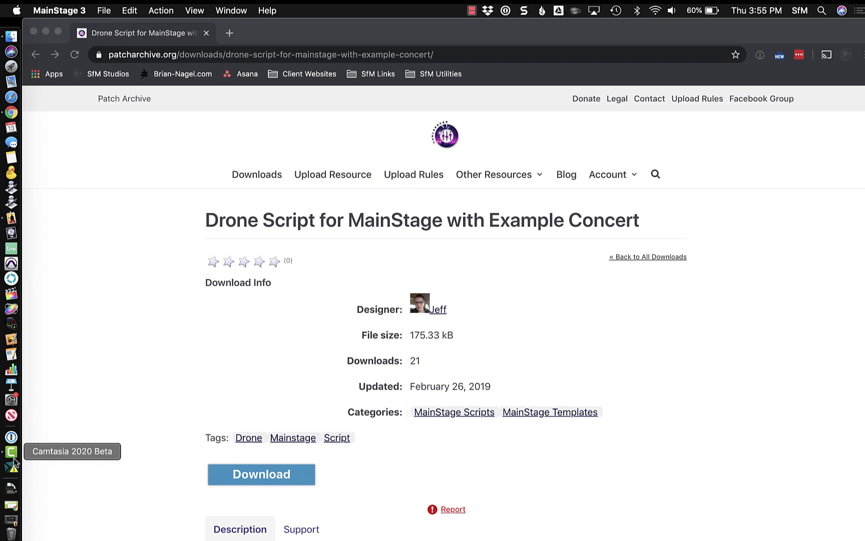
pyautogui.click(11, 503)
# Step: Put MAINSTAGE_TWO_KEYBOARDS into Edit mode and select its PAD_DRONE channel strip
pyautogui.click(20, 14)
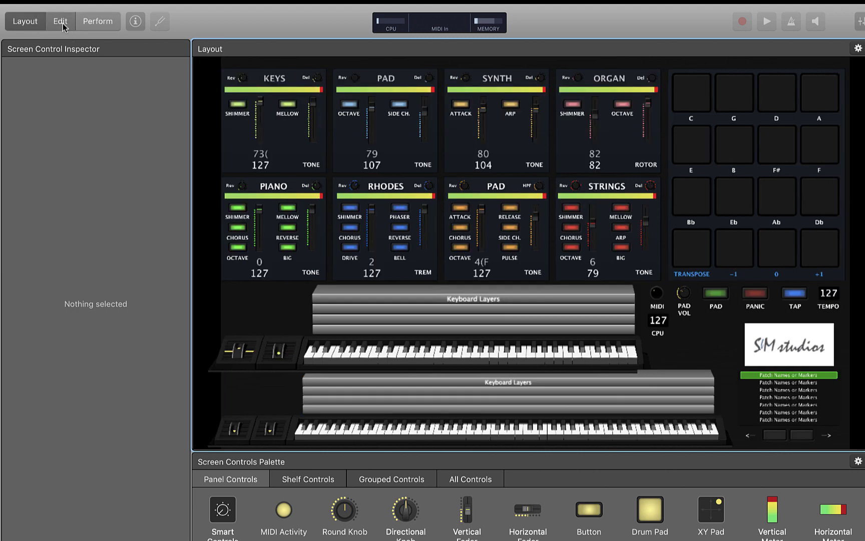
pyautogui.click(62, 24)
pyautogui.click(86, 72)
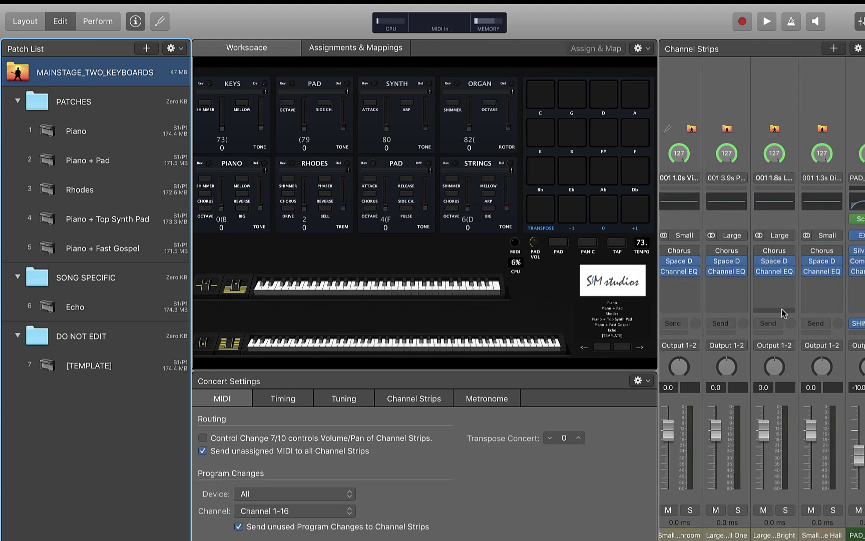
pyautogui.hscroll(5, 778, 314)
pyautogui.click(777, 503)
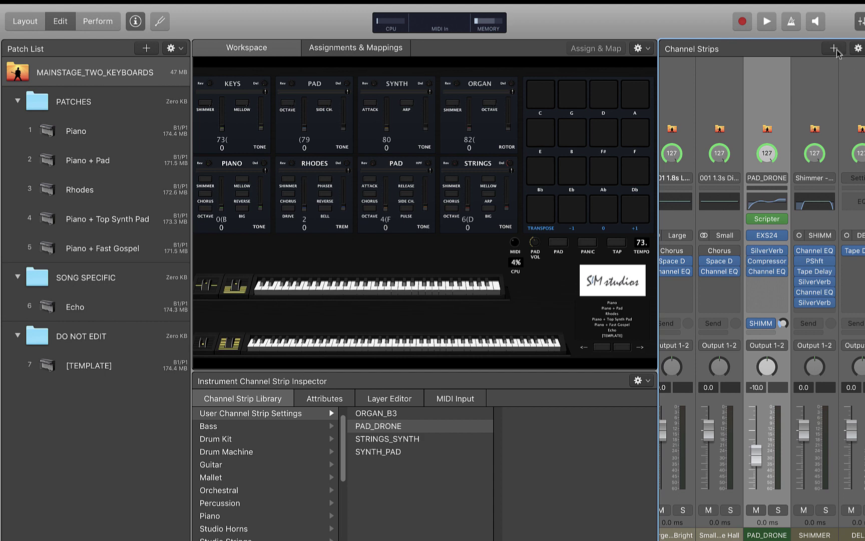
# Step: Insert Scripter on PAD_DRONE, load the Worship Drone 2.0 preset, and close the plug-in window
pyautogui.click(779, 225)
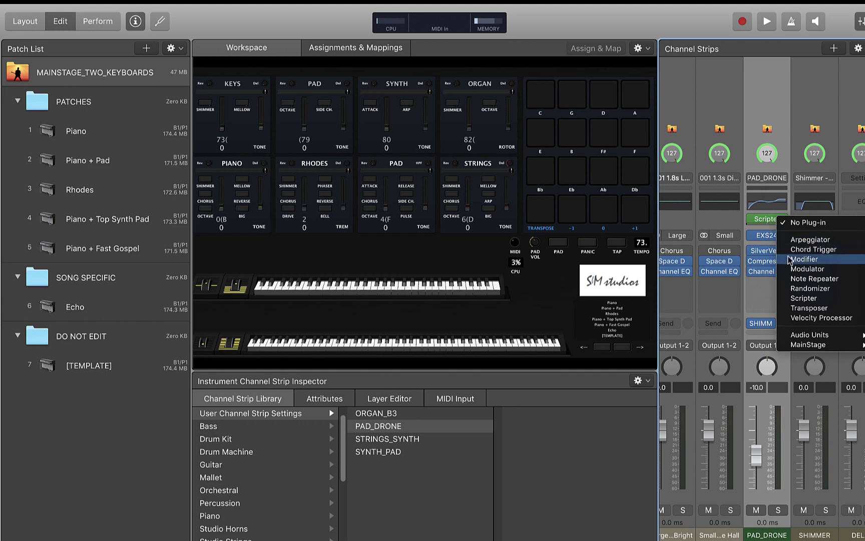
pyautogui.click(811, 298)
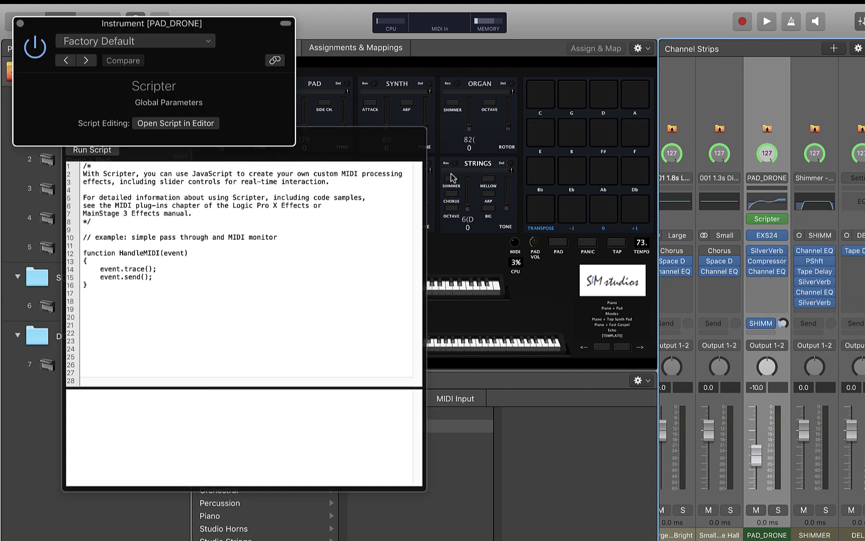
pyautogui.click(207, 42)
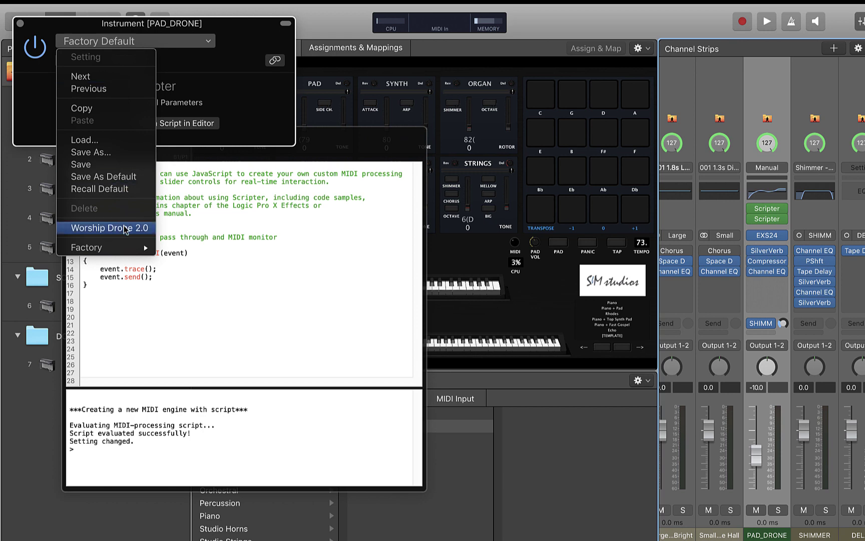
pyautogui.click(187, 65)
pyautogui.click(19, 23)
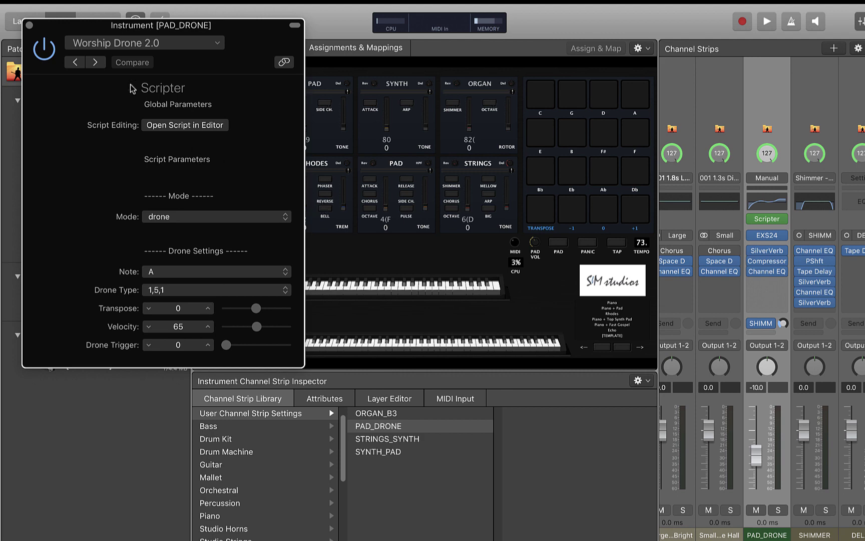
pyautogui.click(29, 24)
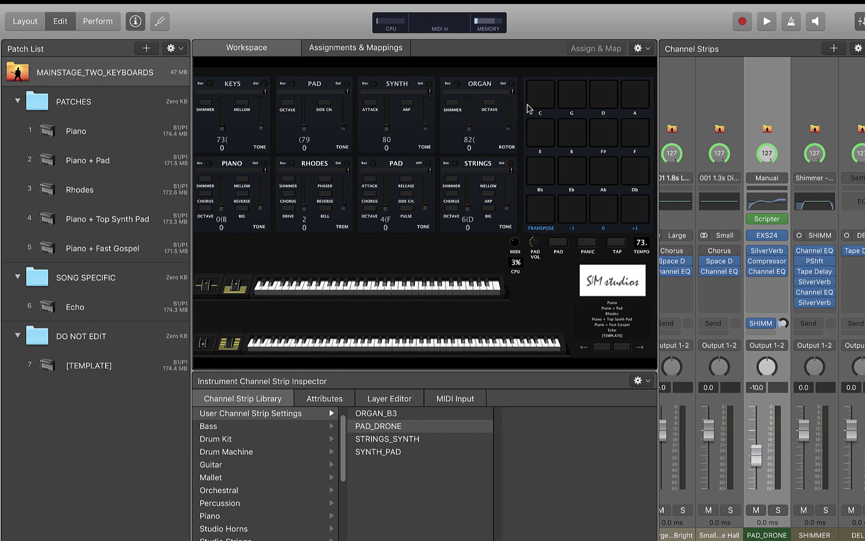
# Step: Select the C pad and map it to PAD_DRONE's Scripter Note, with range fixed at C
pyautogui.click(546, 101)
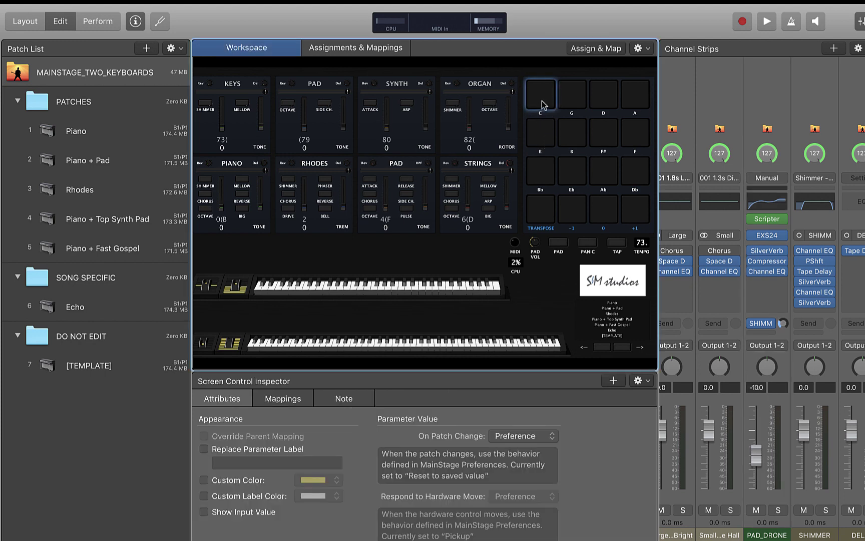
pyautogui.click(576, 101)
pyautogui.click(548, 100)
pyautogui.click(343, 399)
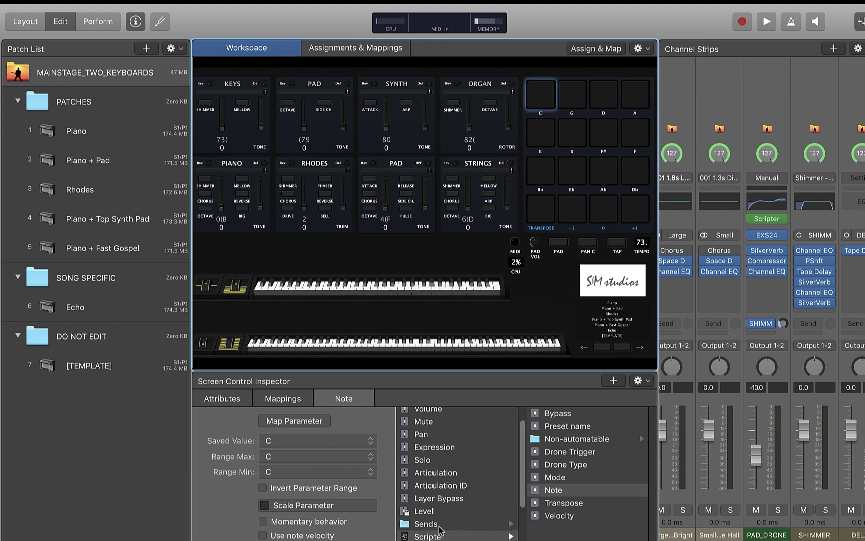
pyautogui.hscroll(-3, 440, 530)
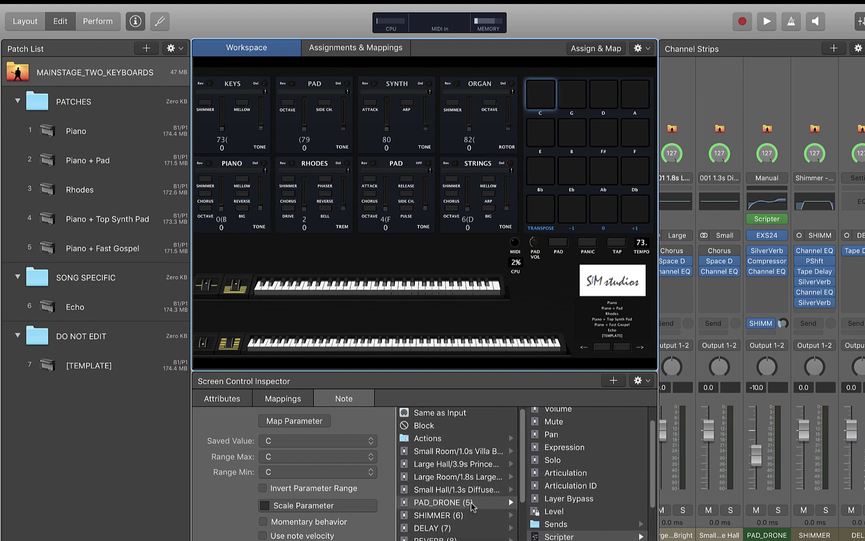
pyautogui.hscroll(3, 554, 519)
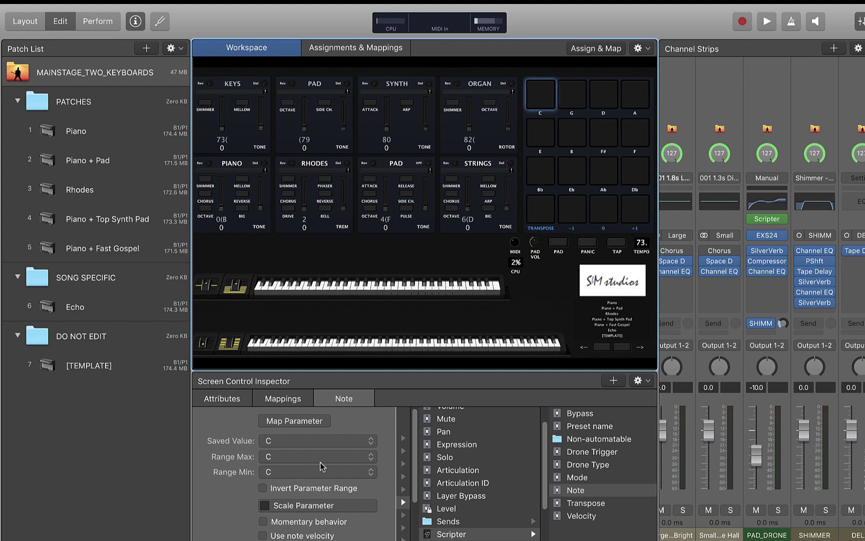
# Step: Verify the fixed Note mappings on the G, D, A, E and B pads
pyautogui.click(574, 103)
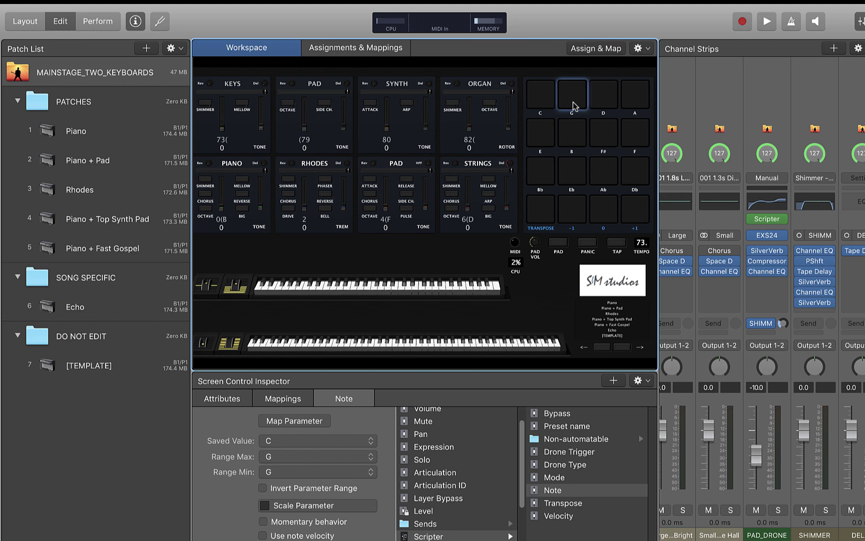
pyautogui.click(608, 102)
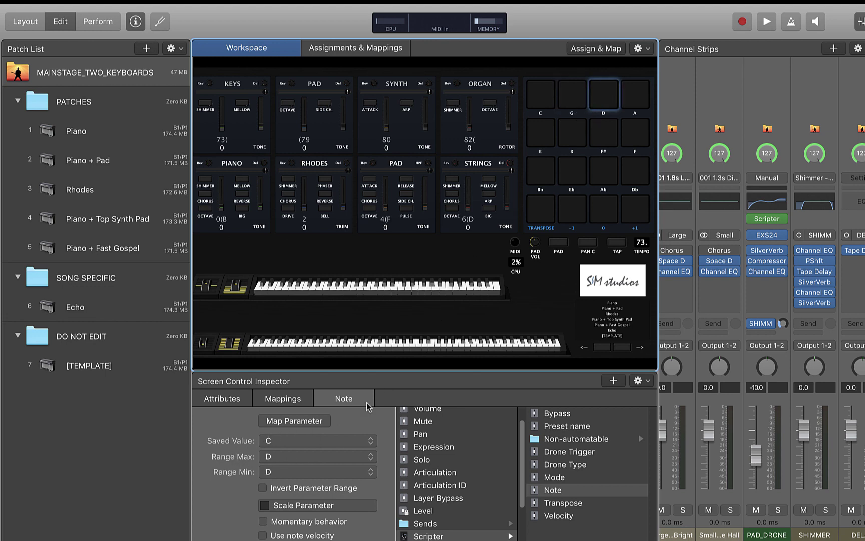
pyautogui.click(627, 103)
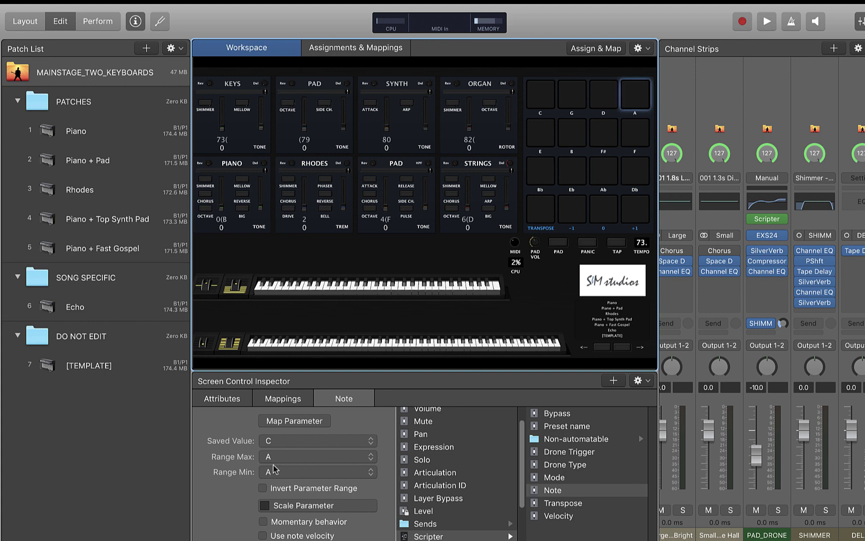
pyautogui.click(539, 136)
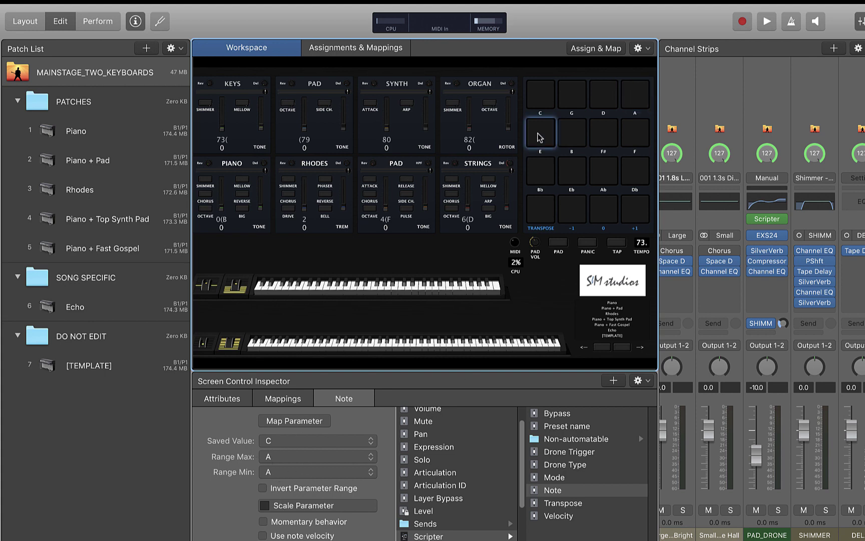
pyautogui.click(568, 135)
# Step: Verify the F#, F, Bb and Eb pads and the PAD button's Drone Trigger, then enter Perform mode
pyautogui.click(604, 132)
pyautogui.click(637, 135)
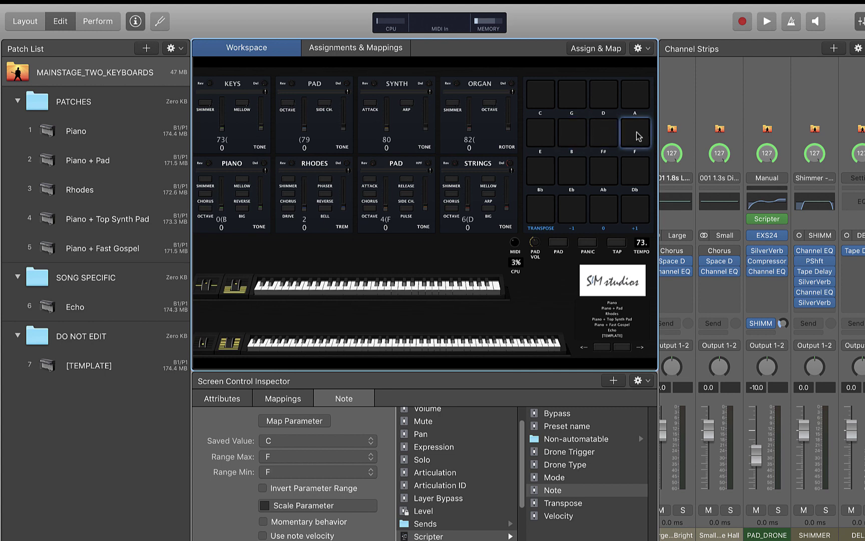
pyautogui.click(539, 185)
pyautogui.click(572, 180)
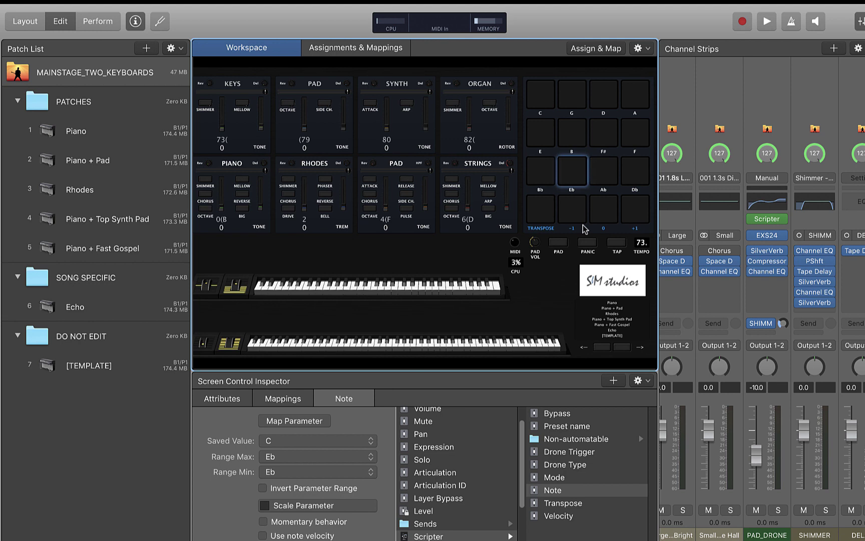
pyautogui.click(560, 241)
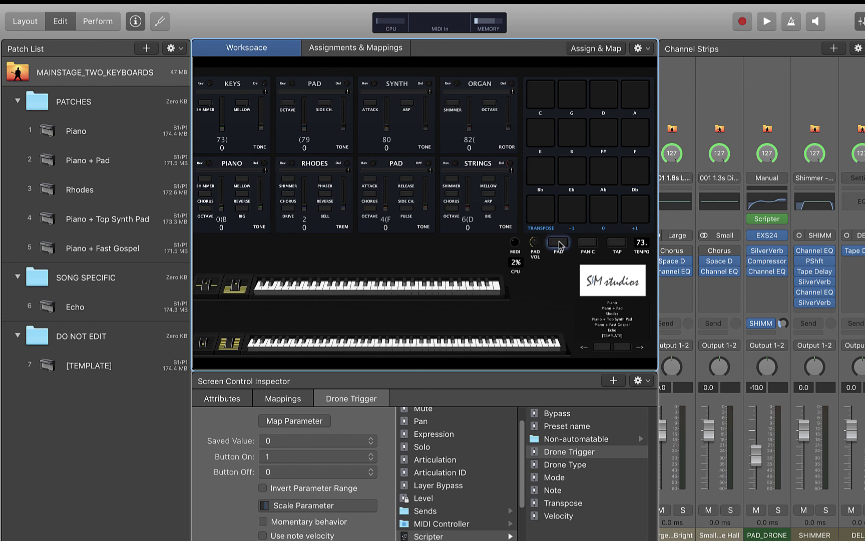
pyautogui.click(102, 23)
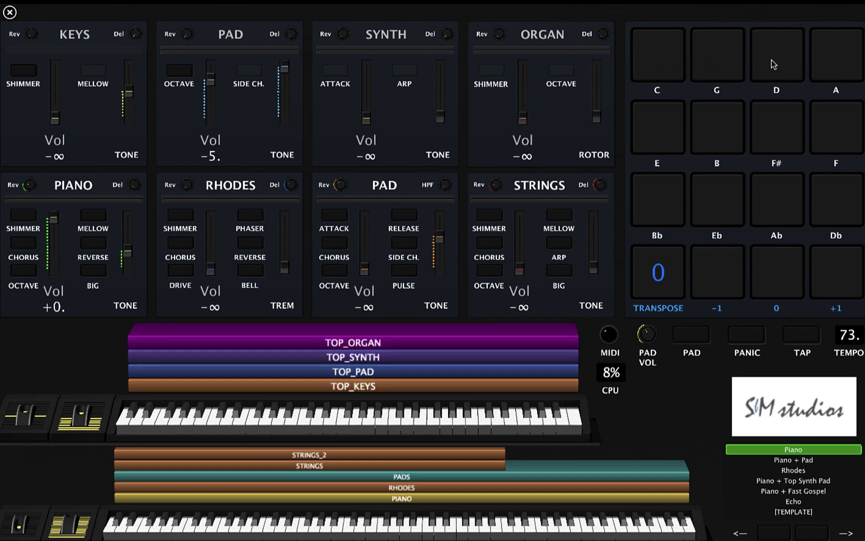
# Step: Switch the drone on, play the E, A, F and C pads, switch it off, and exit Perform mode
pyautogui.click(691, 334)
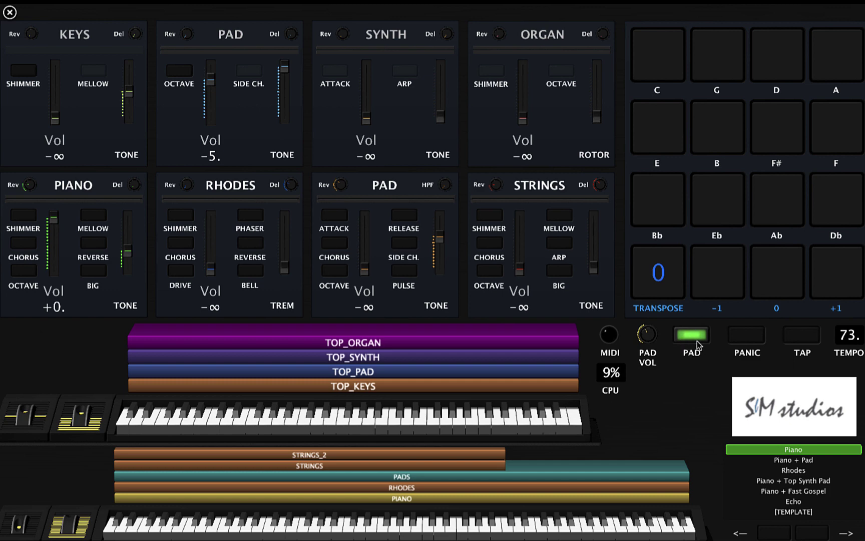
pyautogui.click(661, 134)
pyautogui.click(851, 69)
pyautogui.click(844, 131)
pyautogui.click(671, 61)
pyautogui.click(695, 336)
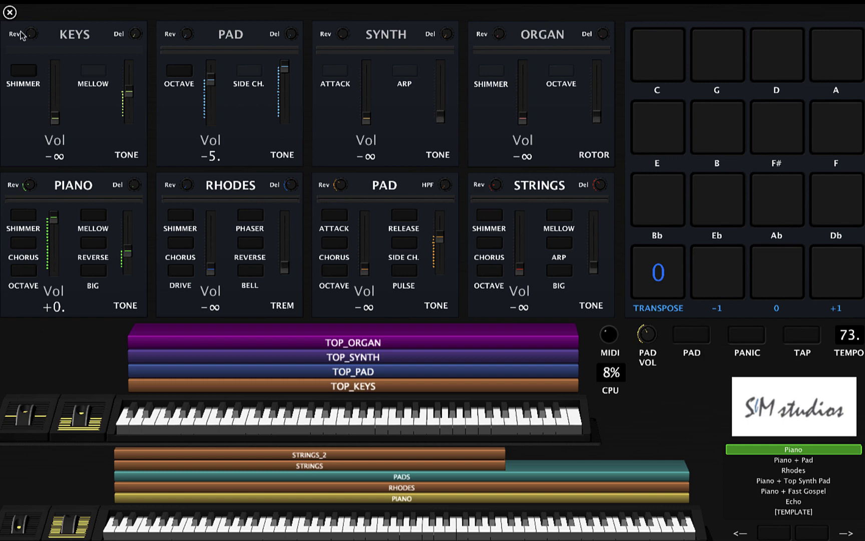
pyautogui.click(10, 12)
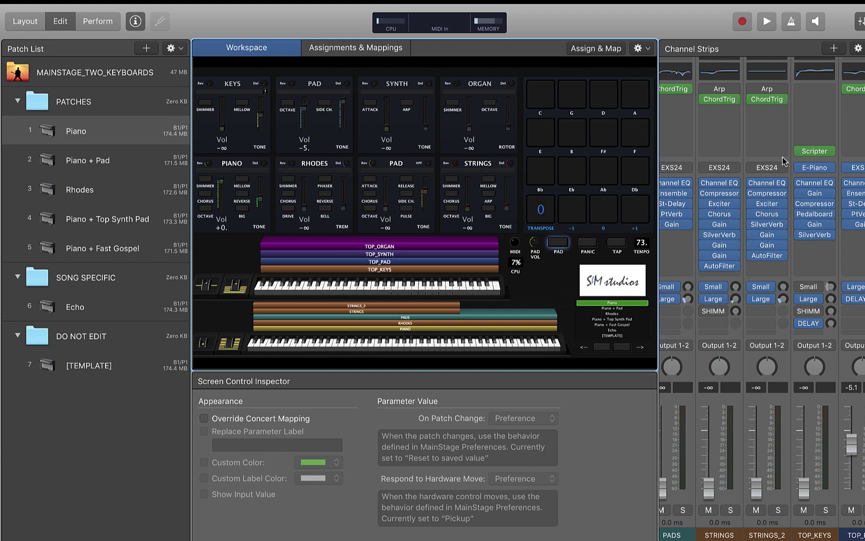
# Step: Reopen PAD_DRONE's Scripter showing note C, drone type 1,5,1, and review the Drone Type choices without changing them
pyautogui.moveTo(814, 156)
pyautogui.hscroll(5, 745, 148)
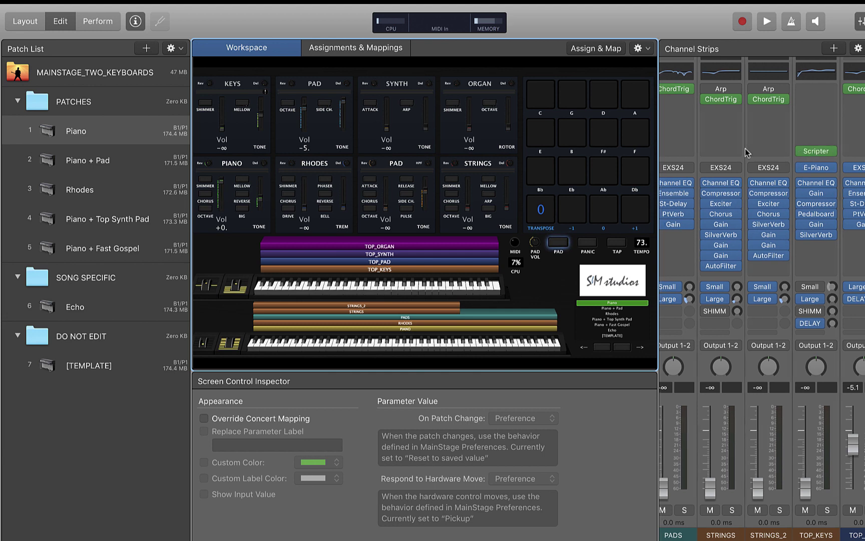
pyautogui.click(105, 73)
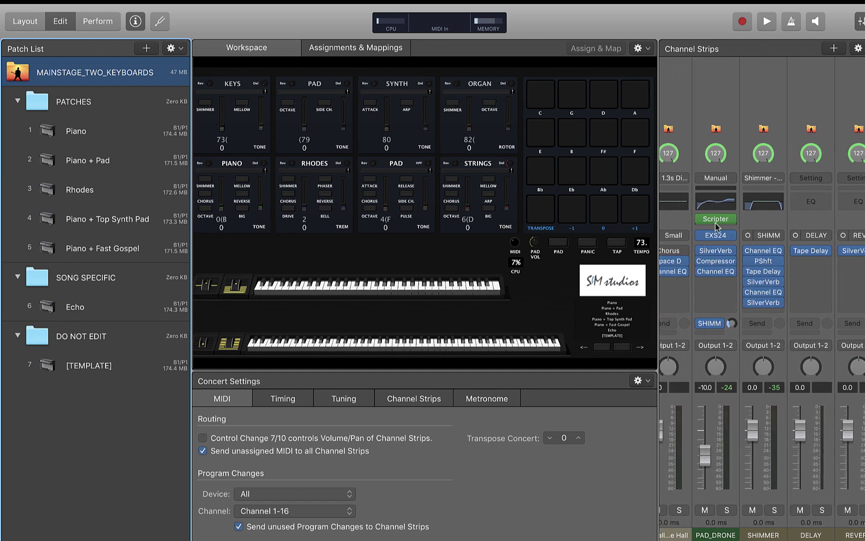
pyautogui.click(715, 220)
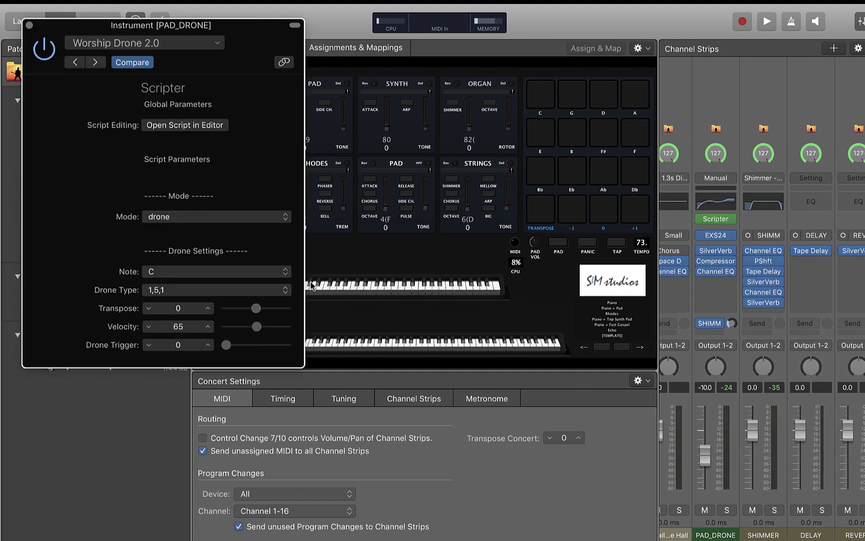
pyautogui.click(160, 290)
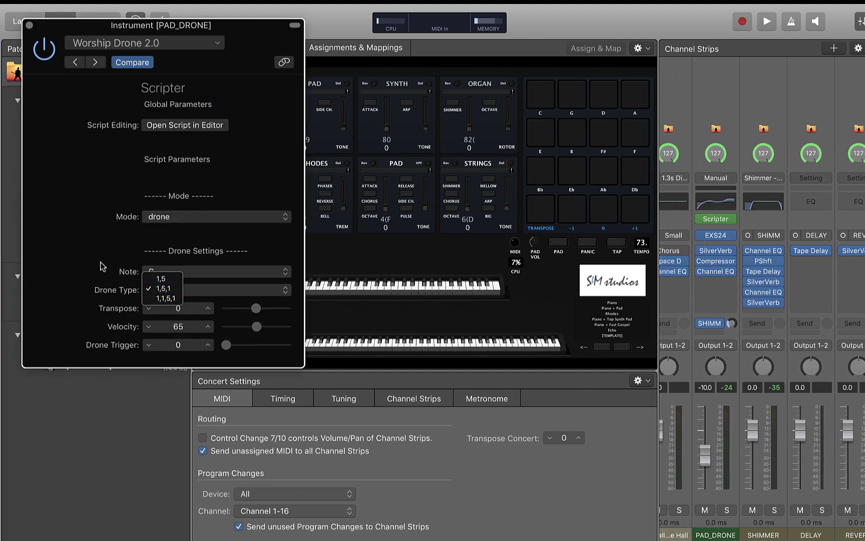
pyautogui.click(86, 263)
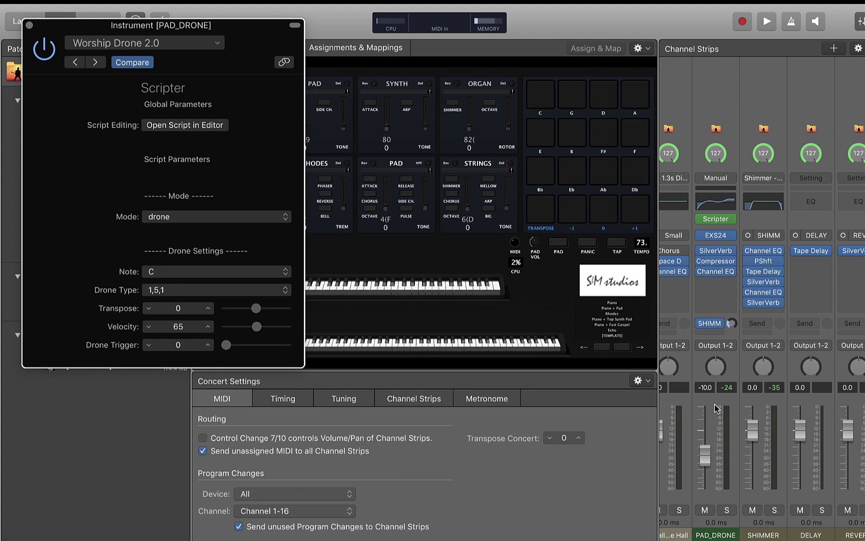
pyautogui.moveTo(721, 251)
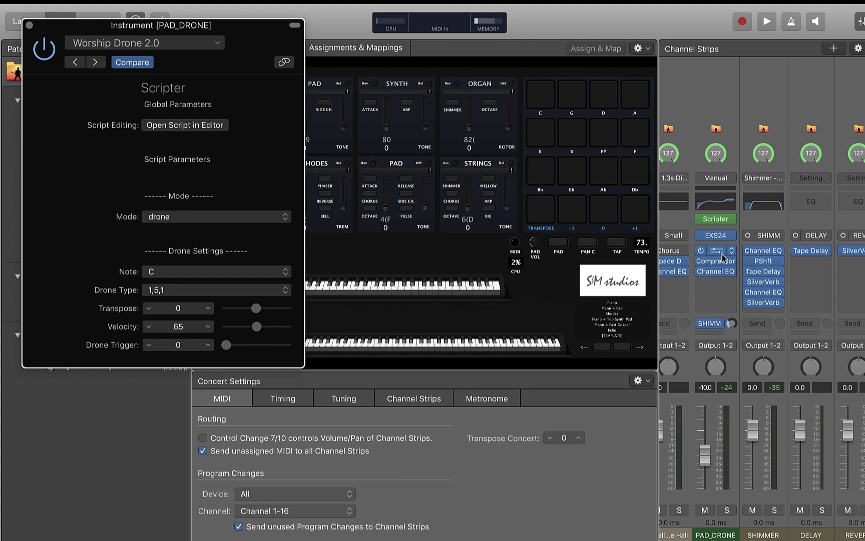